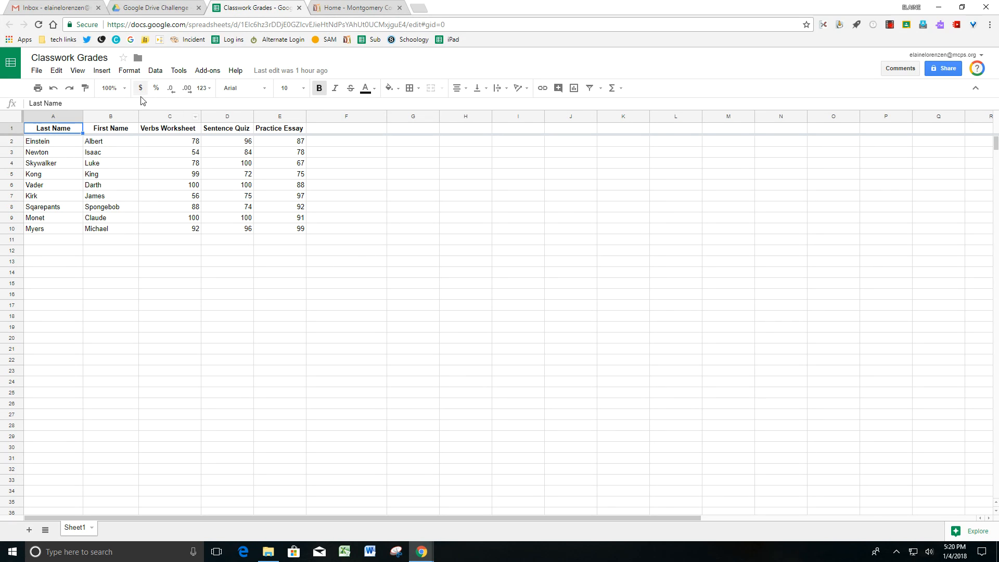
# Step: Insert a chart from the range B1:E10 and change its type to Bar chart
pyautogui.moveTo(97, 130); pyautogui.dragTo(291, 234)
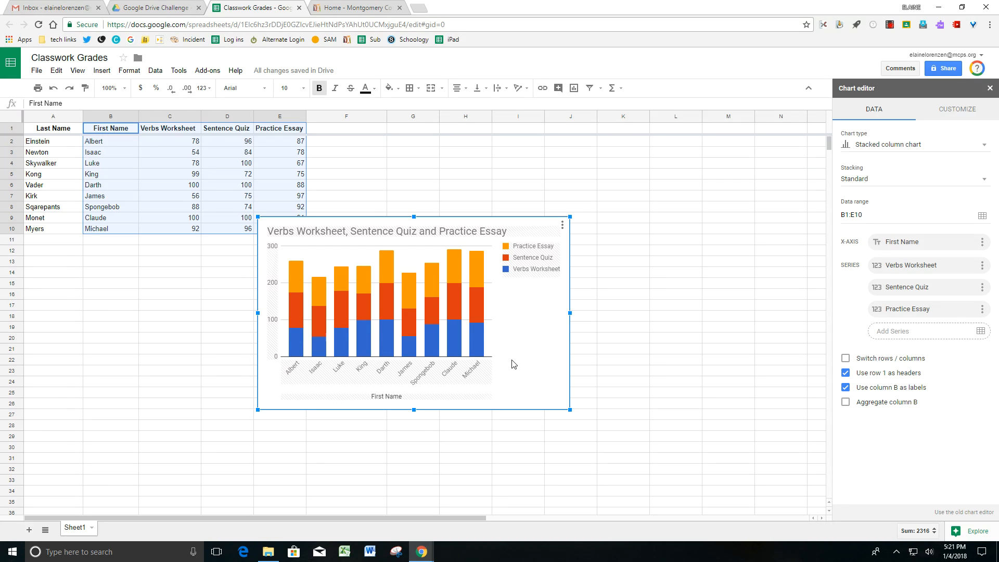
pyautogui.click(985, 148)
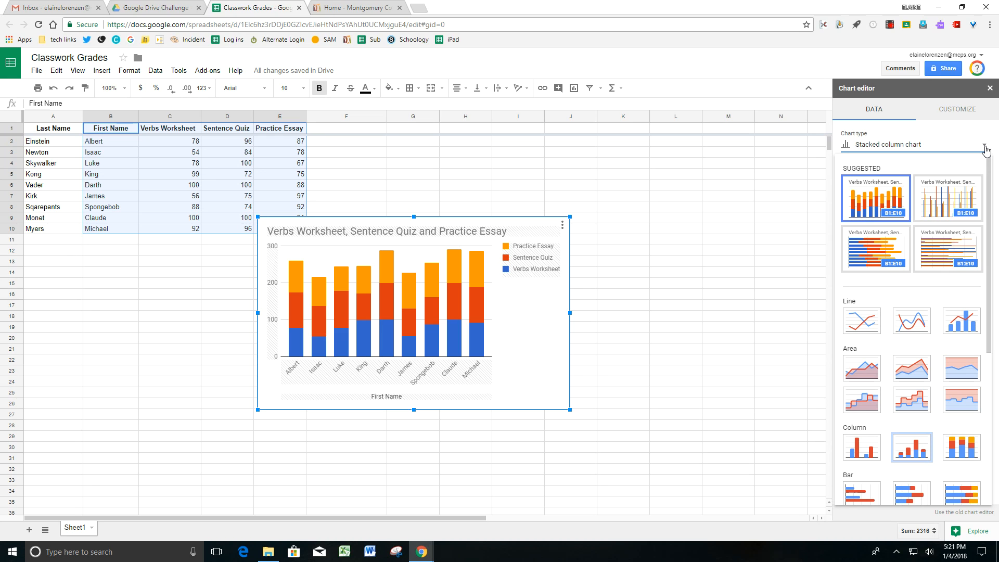
pyautogui.click(937, 258)
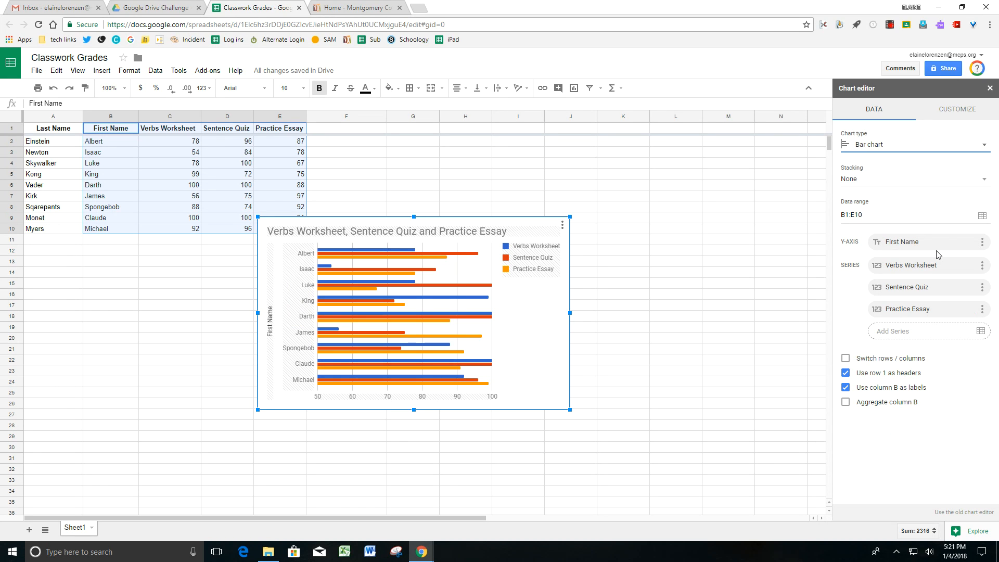
# Step: Try the Pie chart type for the grades chart
pyautogui.click(987, 145)
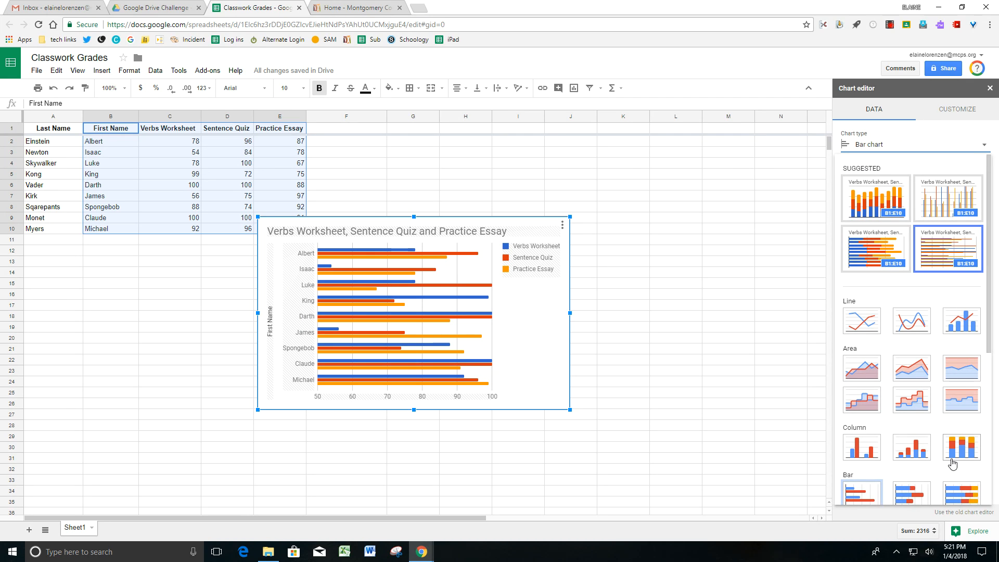
pyautogui.scroll(-2, 979, 468)
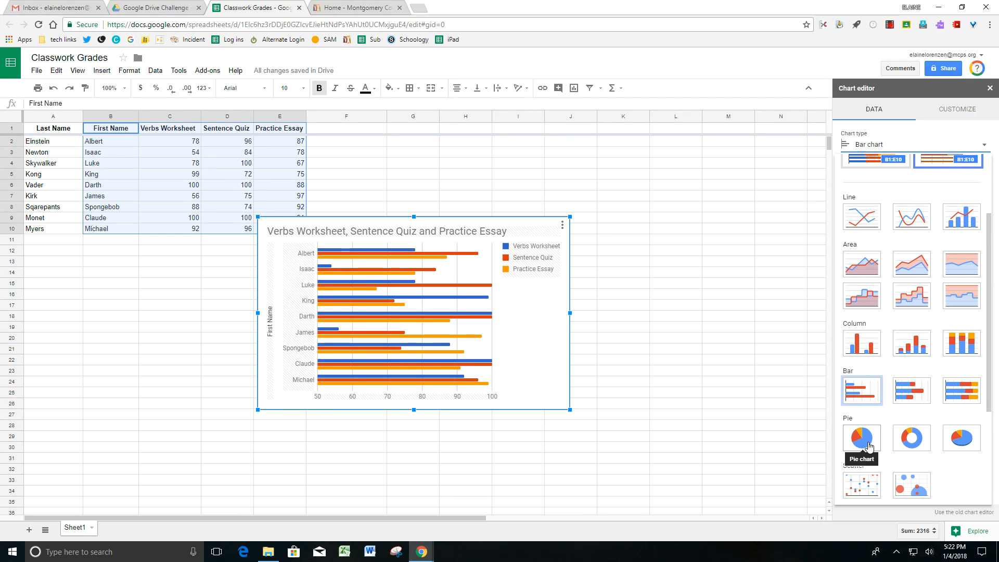
pyautogui.click(868, 446)
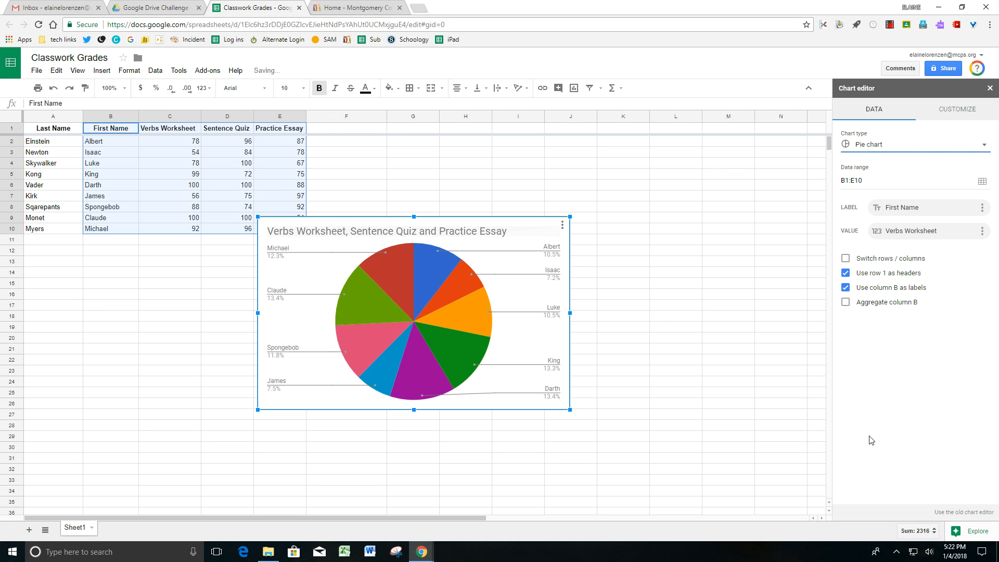
# Step: Try the Stacked bar chart type for the grades chart, and return it to the plain Bar chart
pyautogui.click(984, 149)
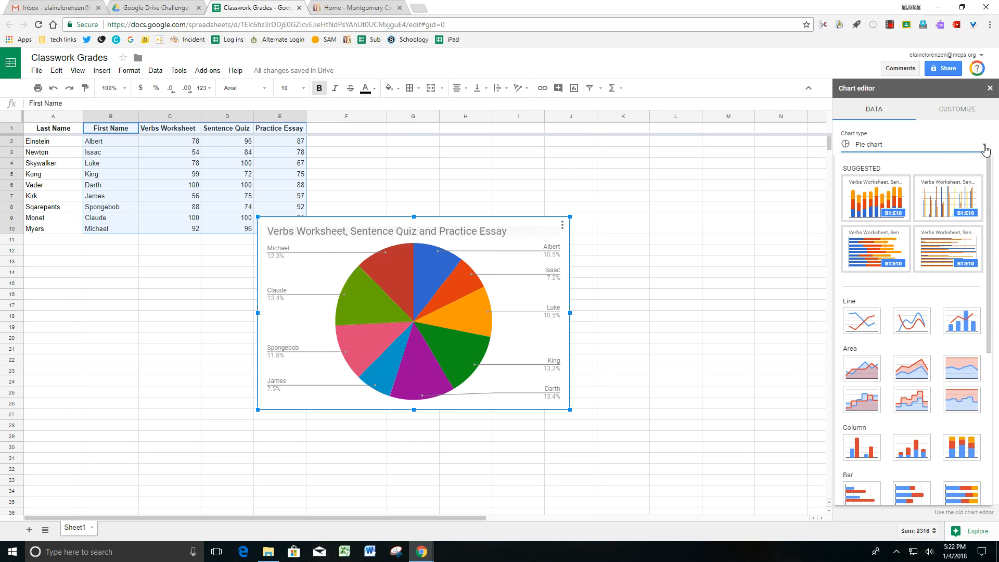
pyautogui.click(883, 252)
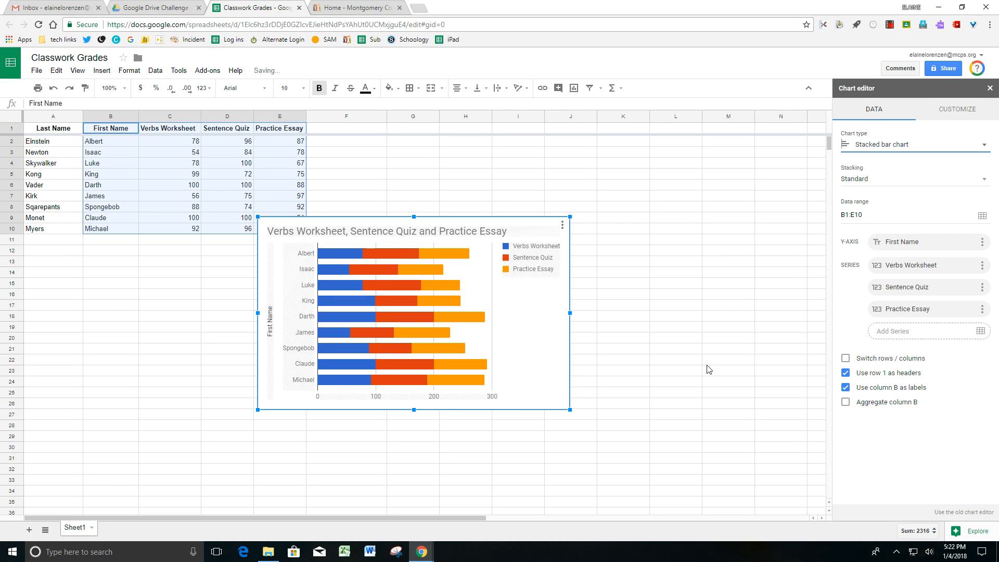
pyautogui.click(989, 149)
pyautogui.click(955, 243)
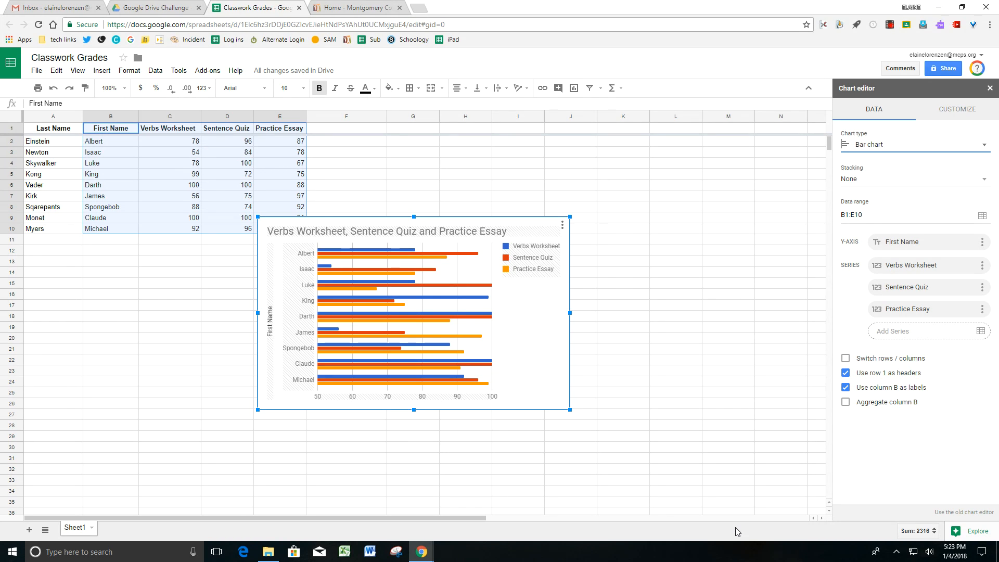
# Step: Turn on the 3D option in the chart style settings
pyautogui.click(953, 116)
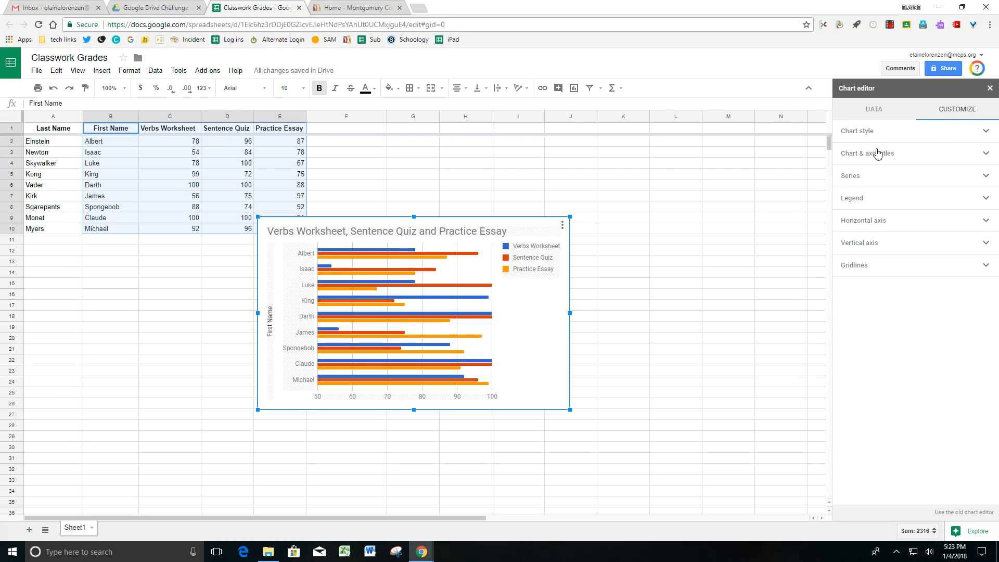
pyautogui.click(985, 132)
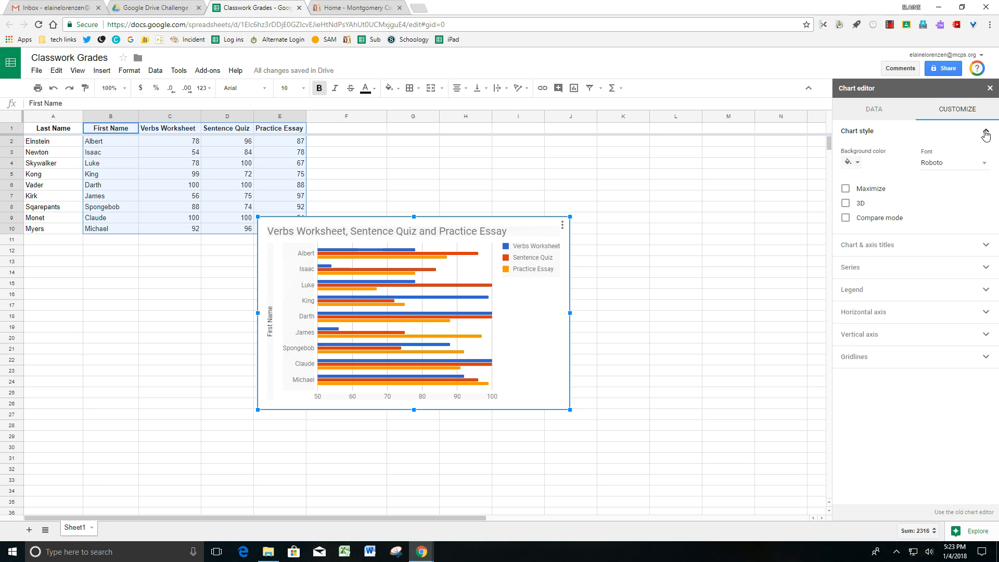
pyautogui.click(845, 204)
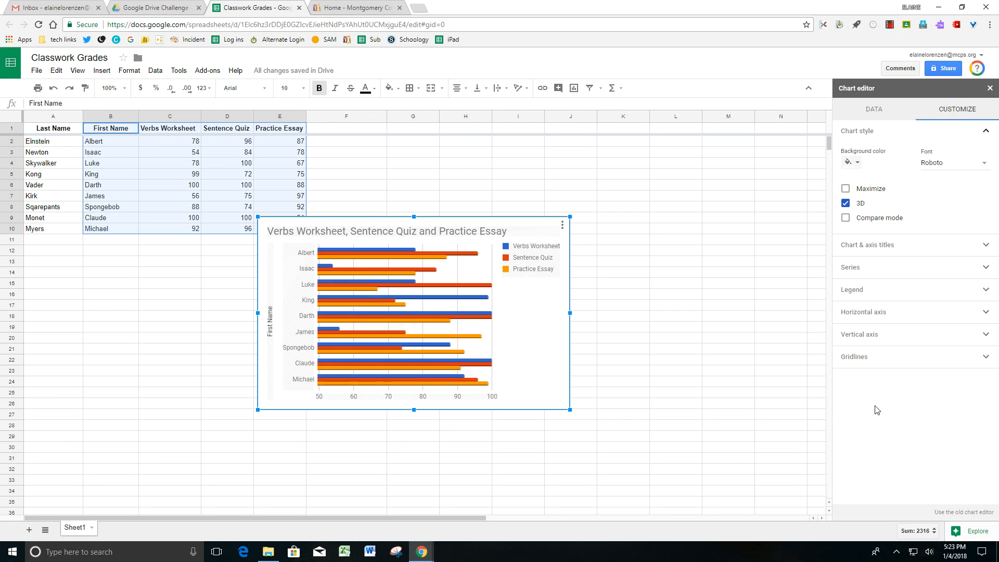
# Step: Replace the chart title with "Classwork Grades" and deselect the chart
pyautogui.doubleClick(425, 230)
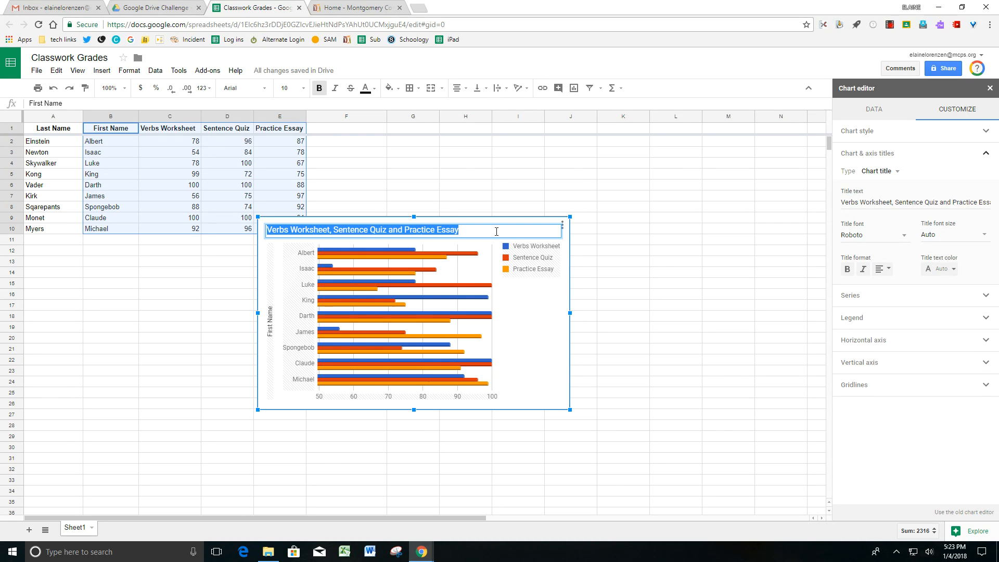
pyautogui.write('Class')
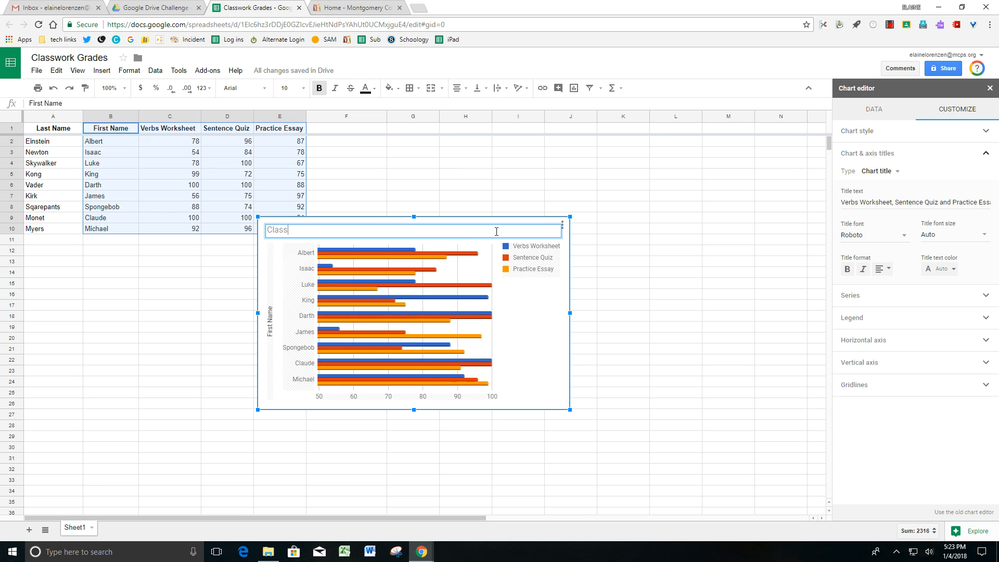
pyautogui.write('work Grades')
pyautogui.click(625, 318)
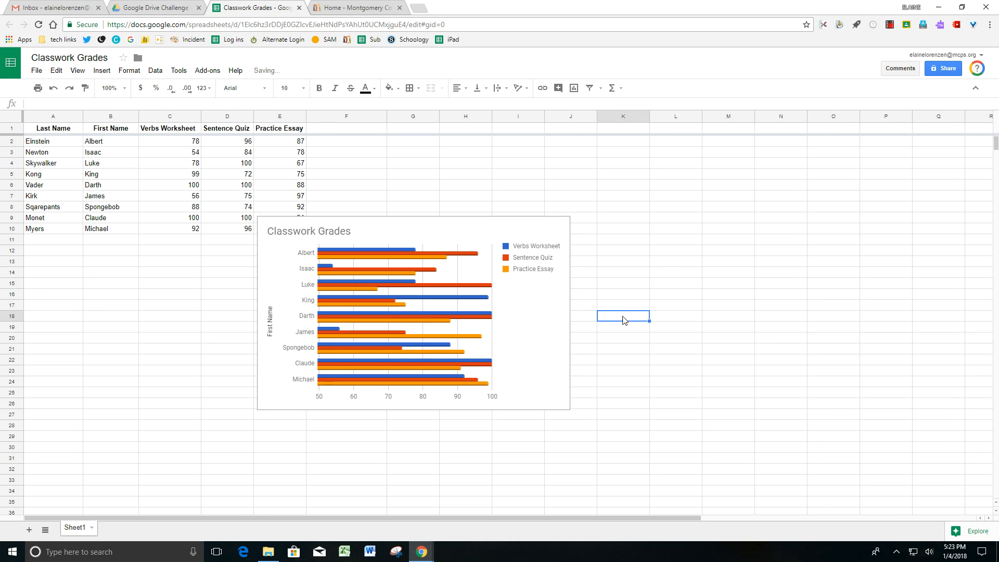
# Step: Reposition the chart below the grades table and move it to its own sheet
pyautogui.click(536, 234)
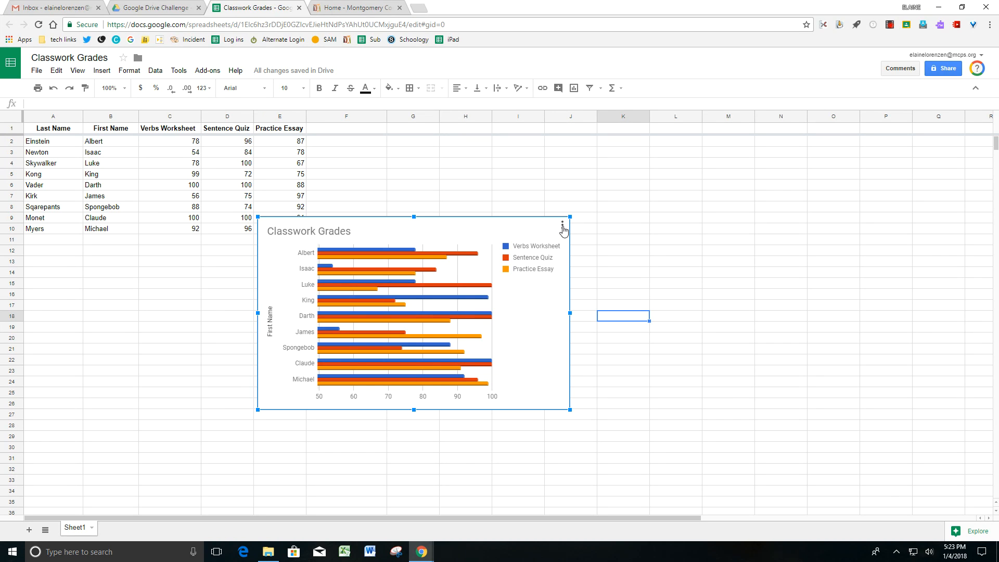
pyautogui.moveTo(482, 231); pyautogui.dragTo(349, 295)
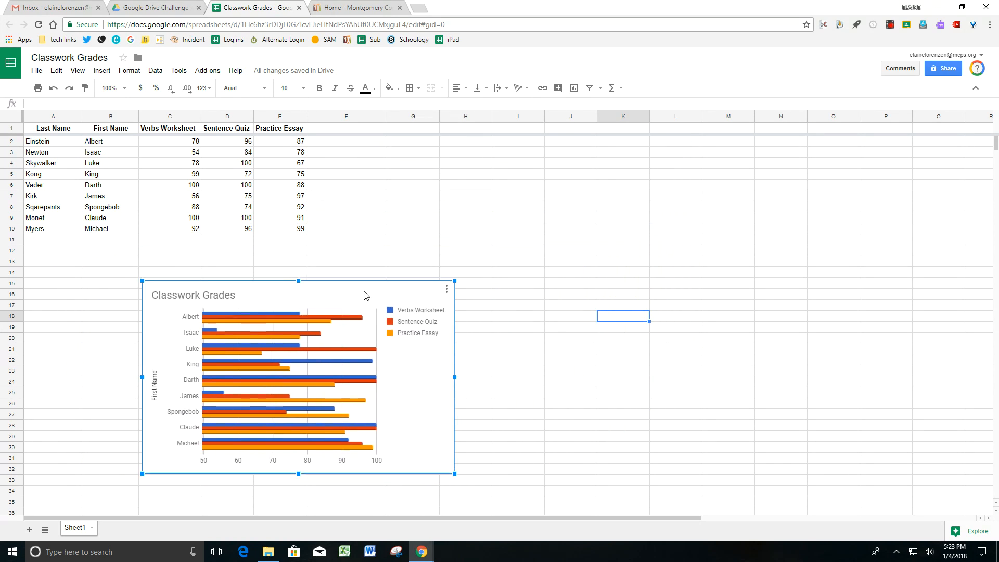
pyautogui.click(446, 291)
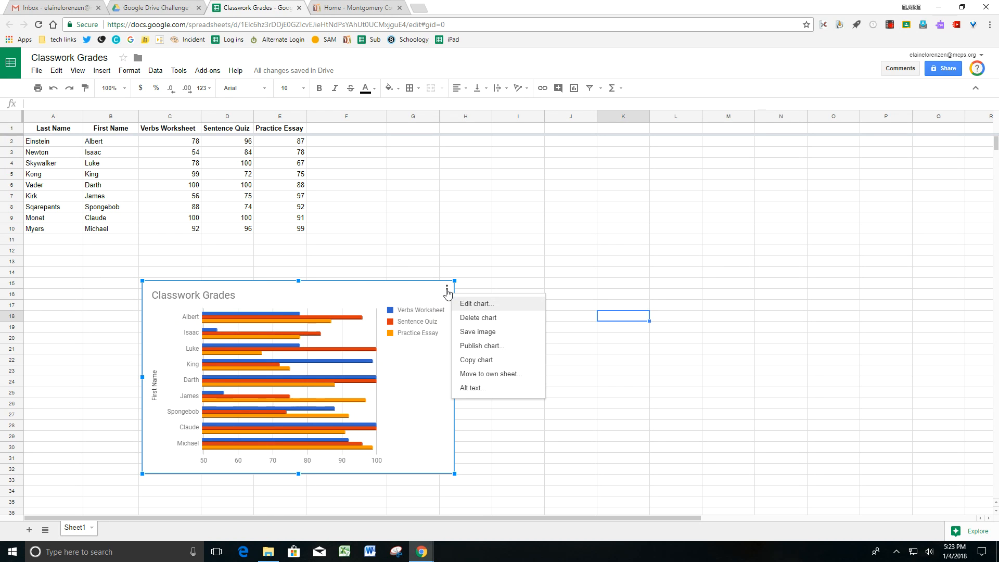
pyautogui.click(475, 377)
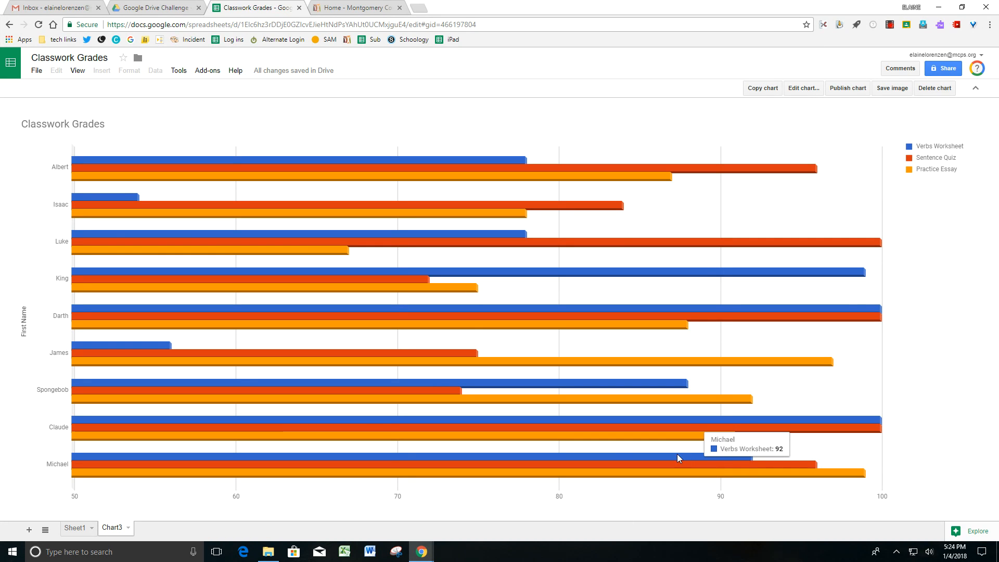
# Step: View Sheet1 and the separate chart sheet in turn, ending on Sheet1
pyautogui.click(74, 527)
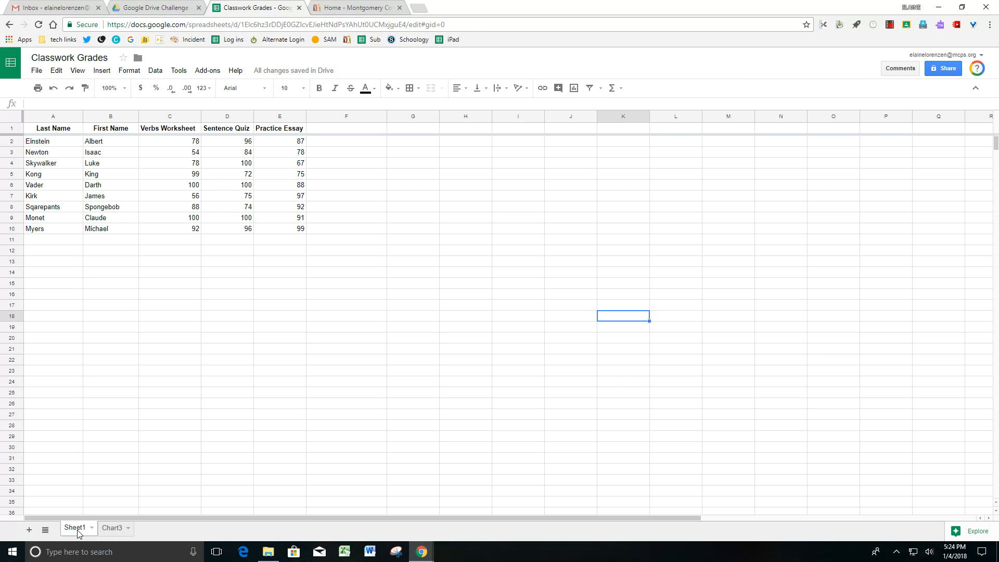
pyautogui.click(113, 528)
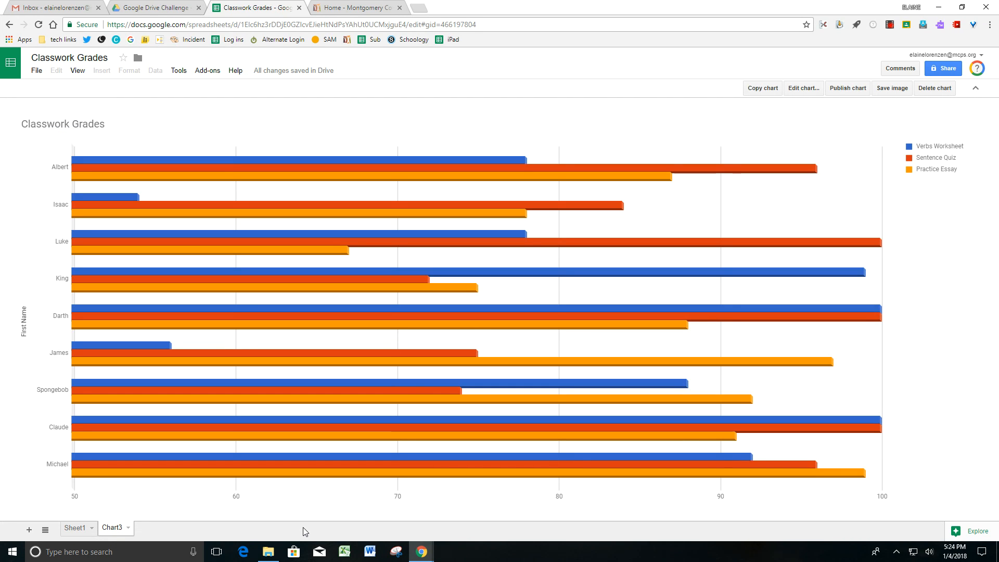
pyautogui.click(85, 529)
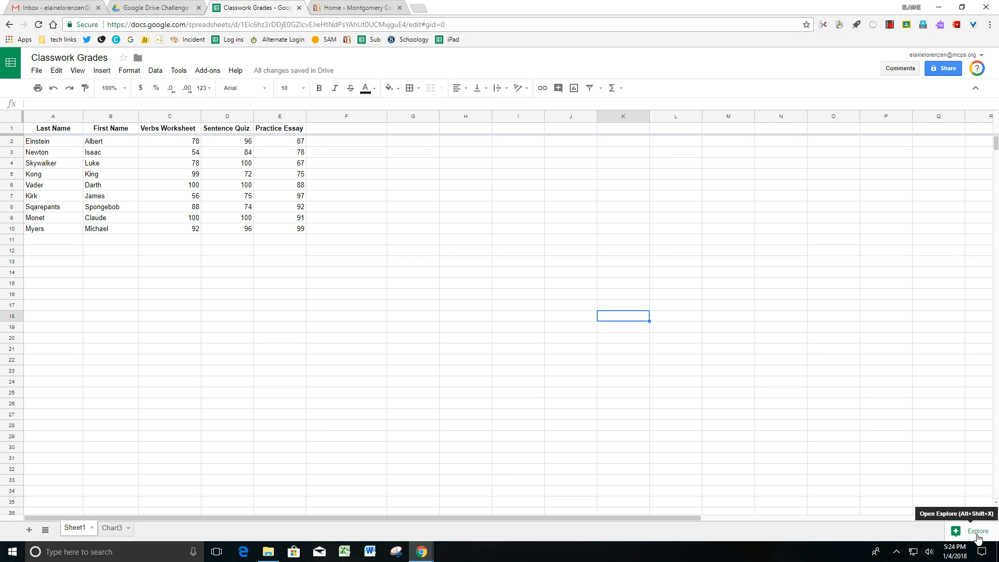
# Step: Open Explore for the grades data and look through its suggested questions and analysis charts
pyautogui.click(978, 536)
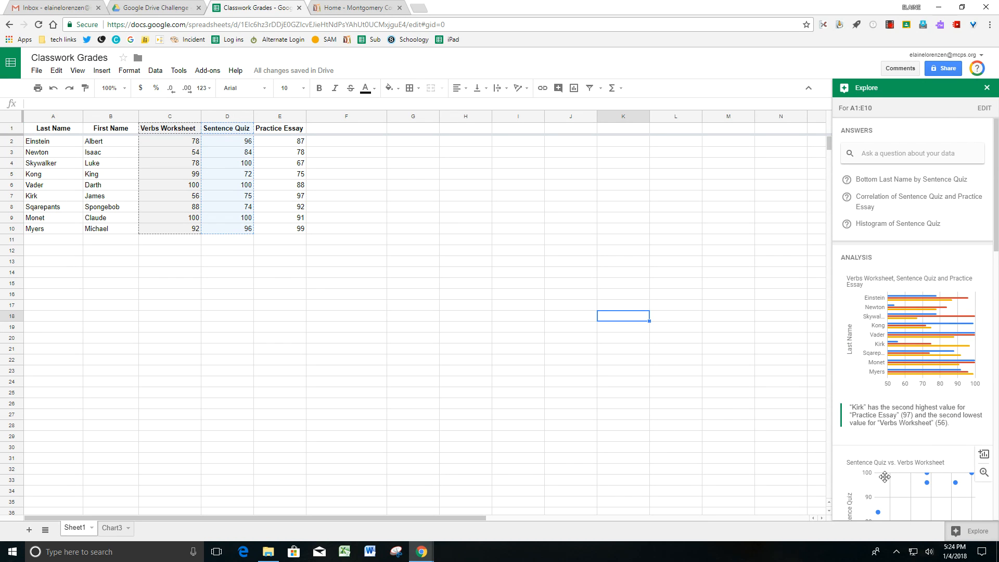
pyautogui.scroll(-4, 919, 515)
pyautogui.scroll(-3, 934, 473)
pyautogui.scroll(-2, 931, 467)
pyautogui.scroll(10, 931, 466)
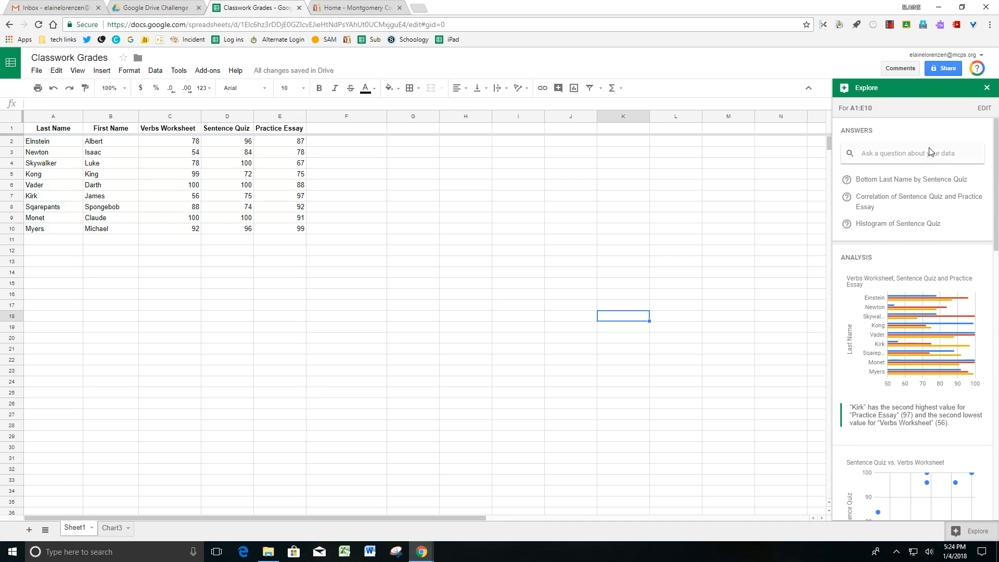
# Step: View the suggested "Histogram of Sentence Quiz" answer in Explore and close Explore
pyautogui.click(928, 153)
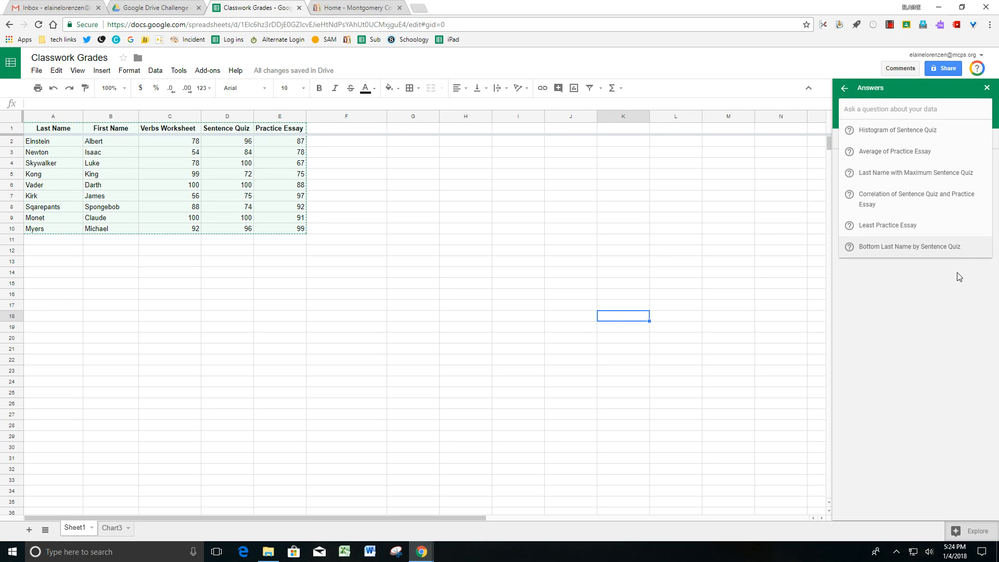
pyautogui.click(900, 136)
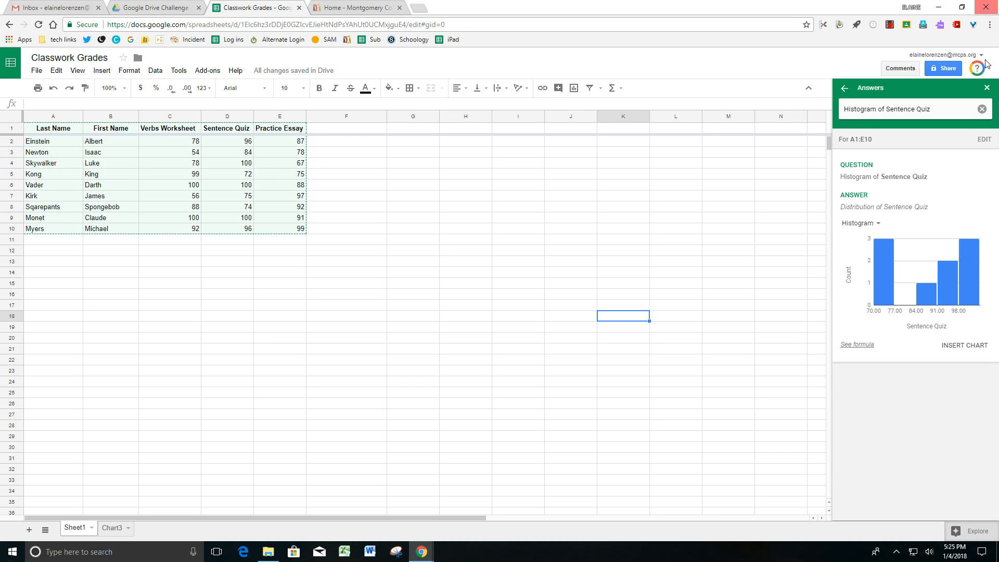
pyautogui.click(987, 89)
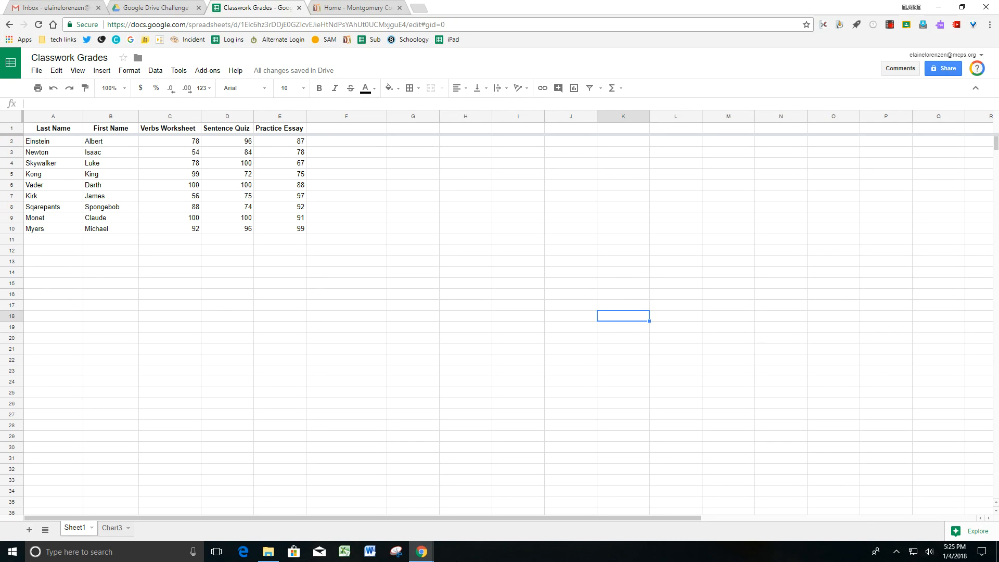
# Step: Set the Practice Essay grade in cell E8 to 50 and open the chart sheet
pyautogui.click(302, 210)
pyautogui.write('50')
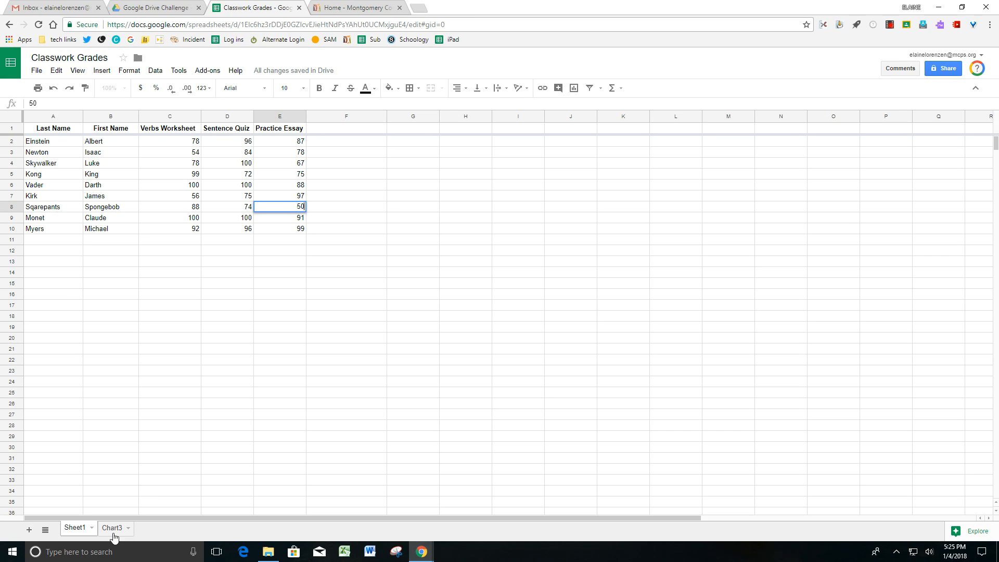
pyautogui.click(114, 528)
# Step: Check Spongebob's Practice Essay bar in the chart and return to an empty cell on Sheet1
pyautogui.moveTo(353, 395)
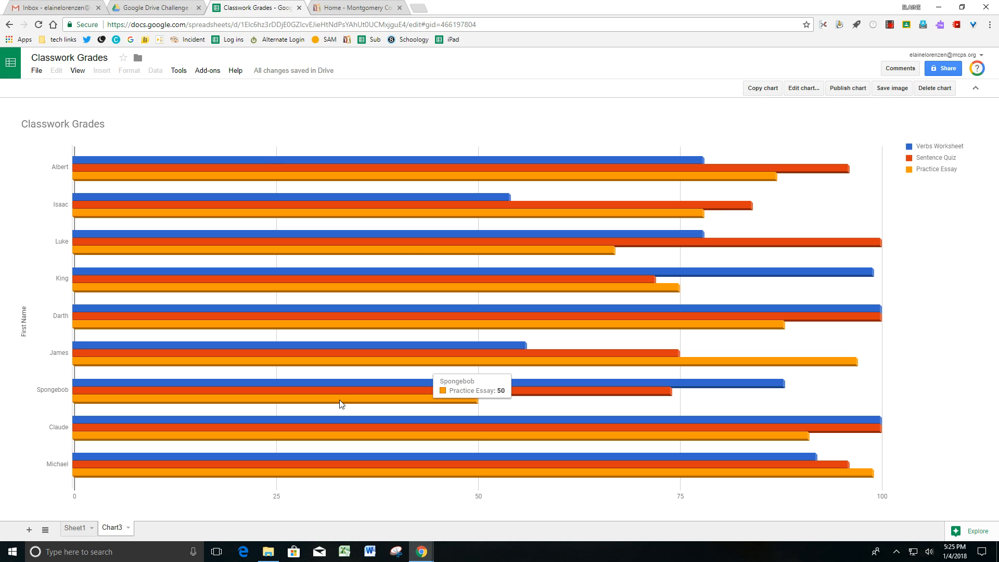
pyautogui.moveTo(404, 393)
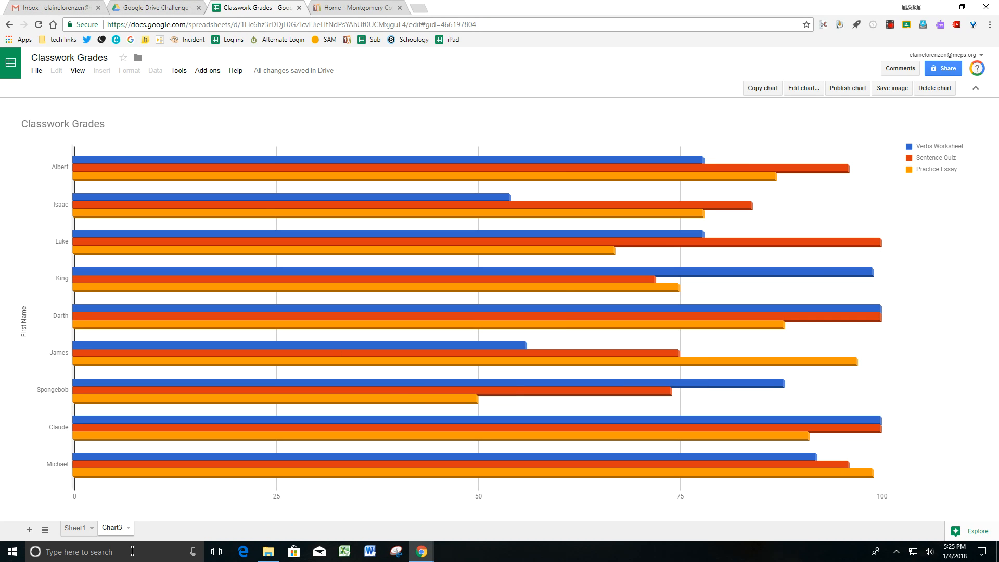
pyautogui.click(86, 528)
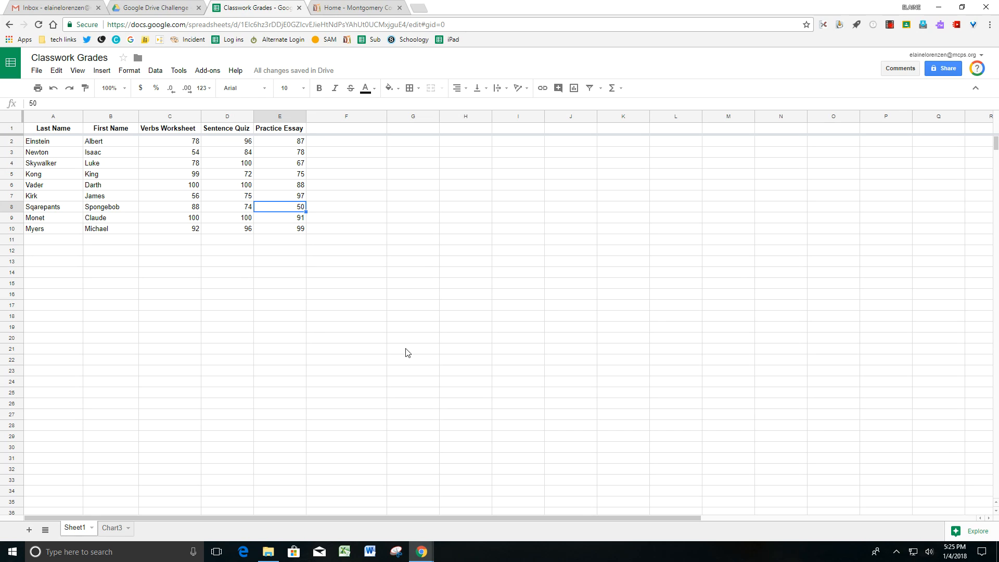
pyautogui.click(350, 407)
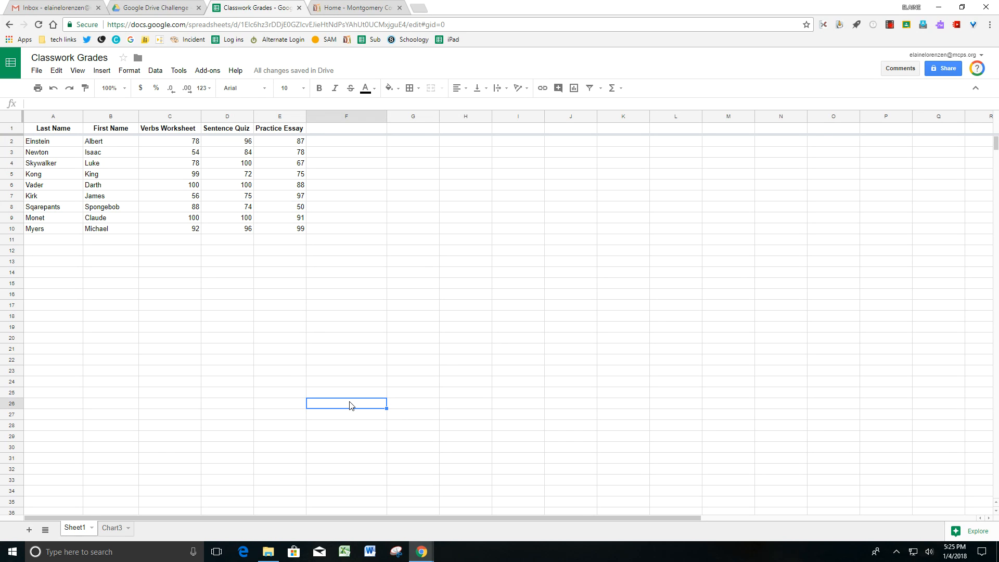